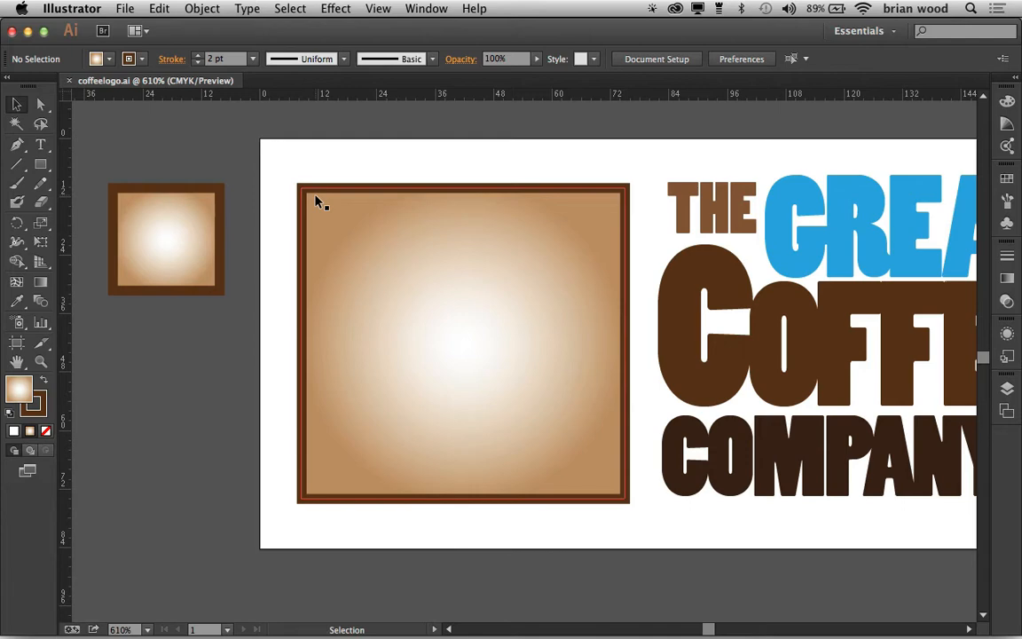
Round the large gradient frame's corners to about 9.75 pt, then pull them back to square.
click(374, 222)
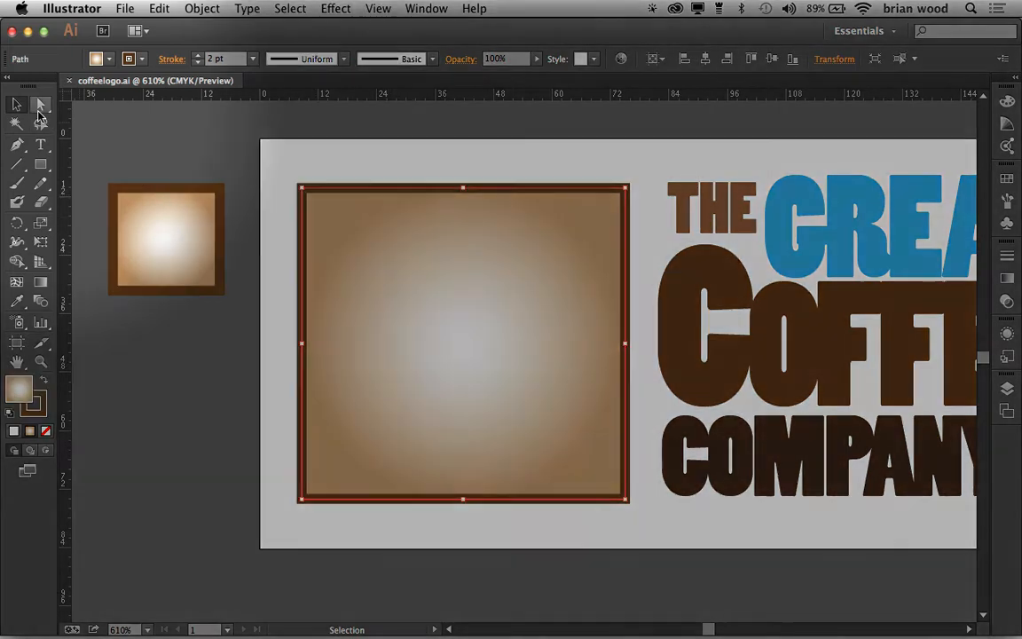
click(40, 107)
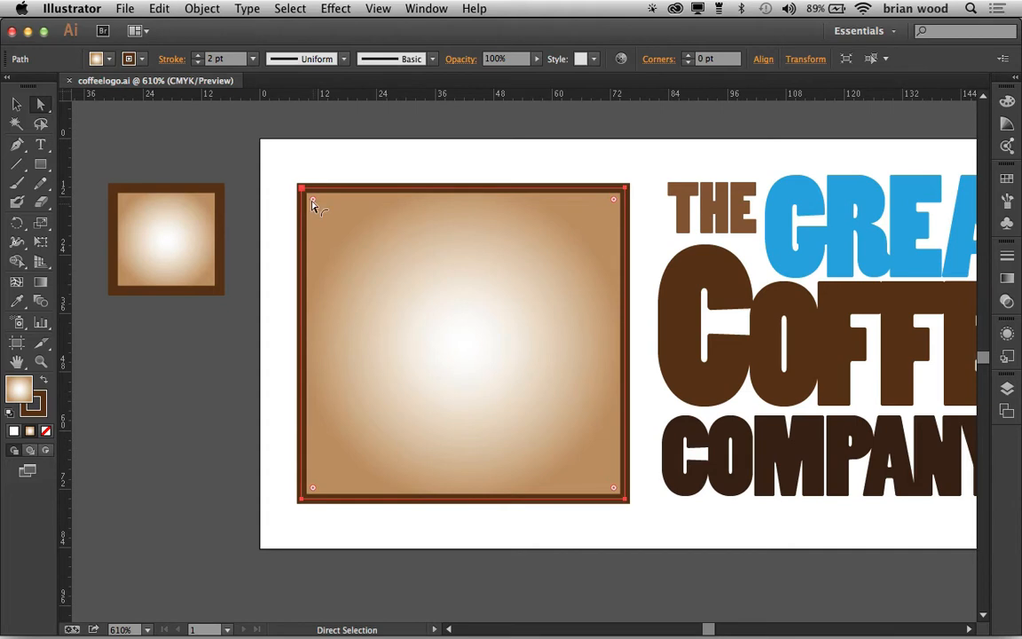
mouse_move(314, 204)
mouse_down()
mouse_move(388, 271)
mouse_move(351, 242)
mouse_up()
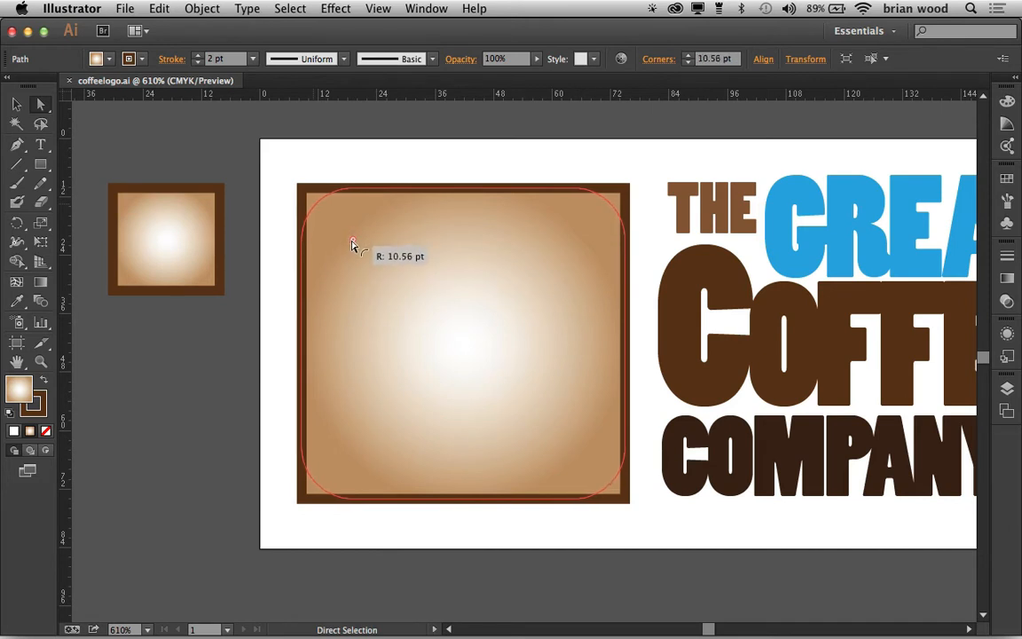
drag(352, 242, 347, 235)
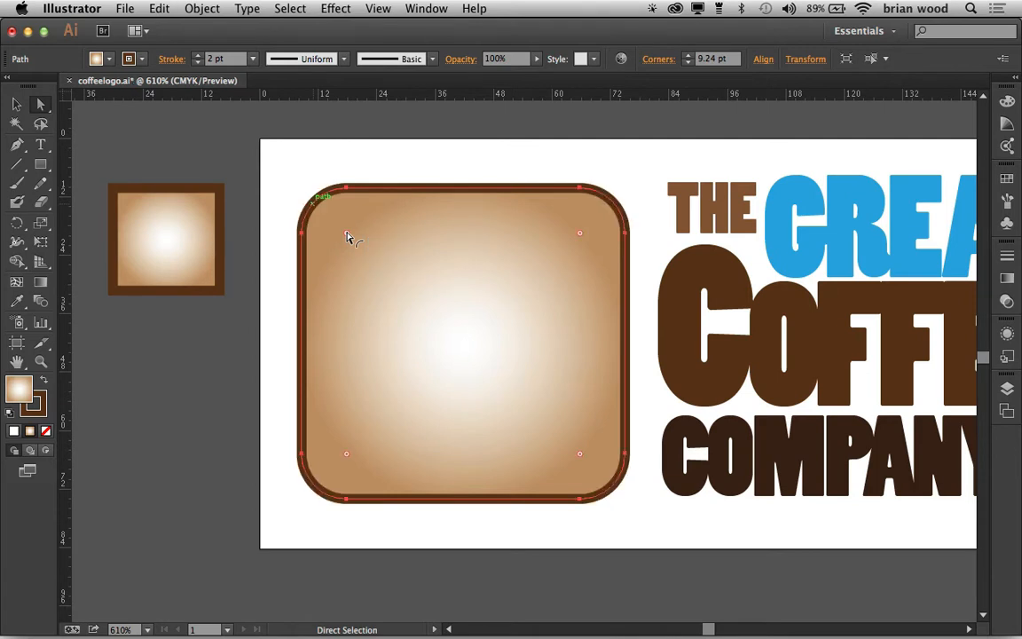
drag(347, 236, 271, 157)
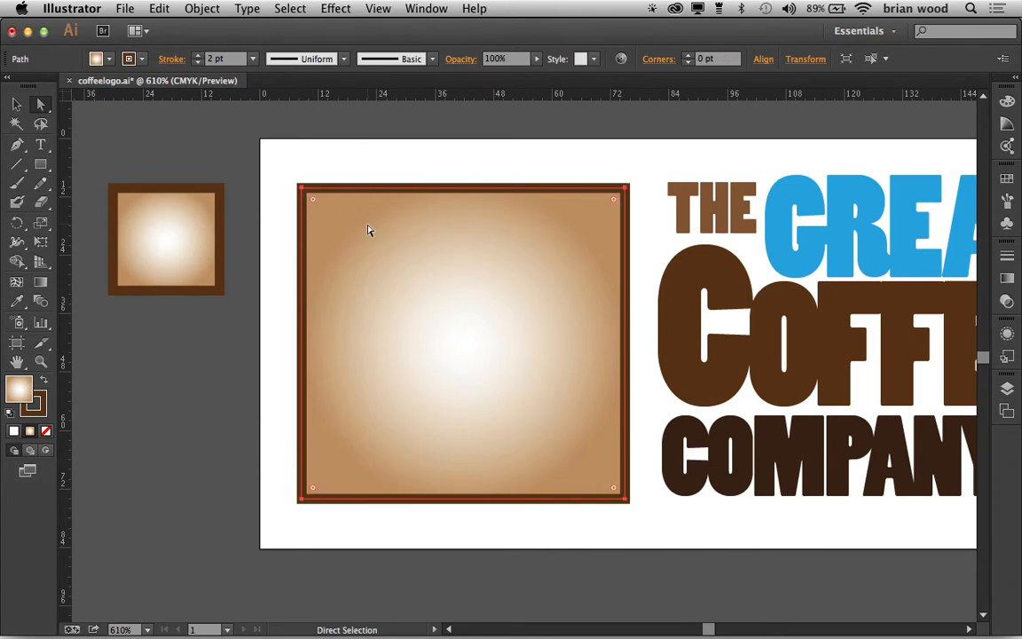
Select the large frame's top-right and bottom-left anchors plus the small frame's bottom-right anchor.
click(591, 166)
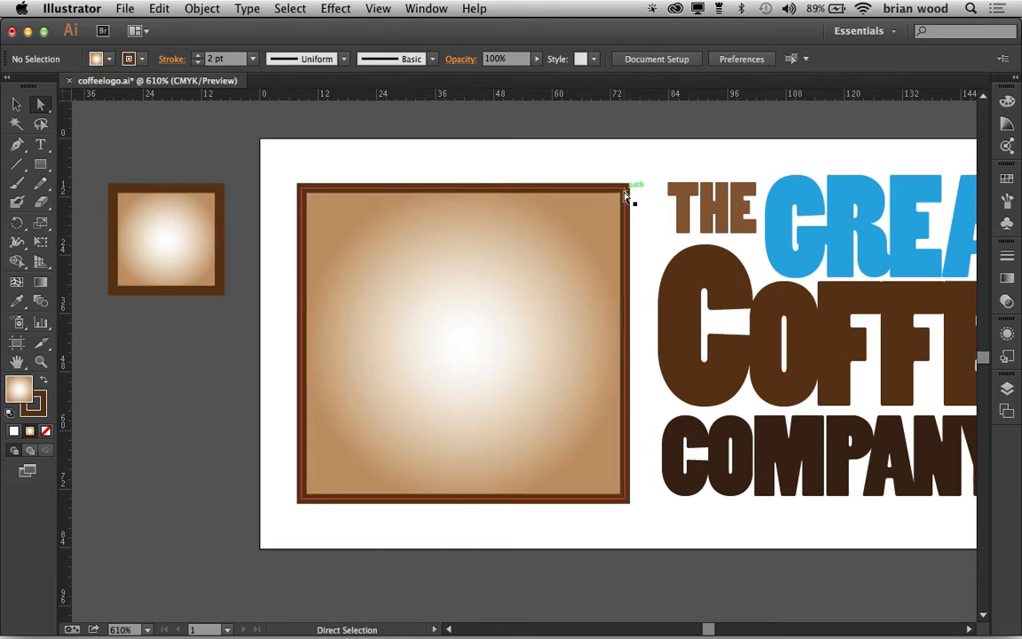
click(625, 190)
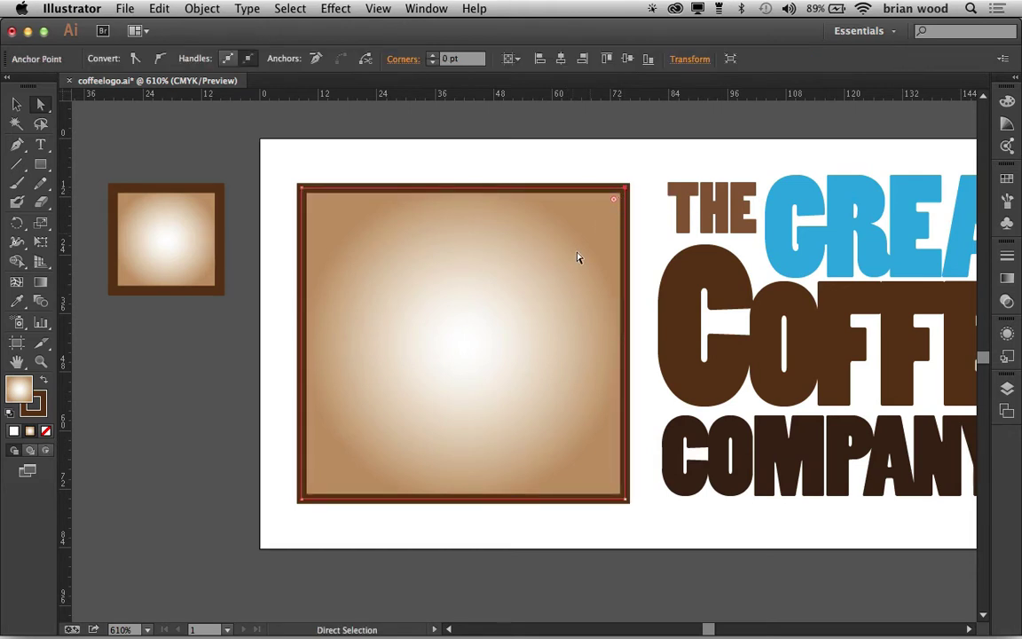
shift+click(303, 502)
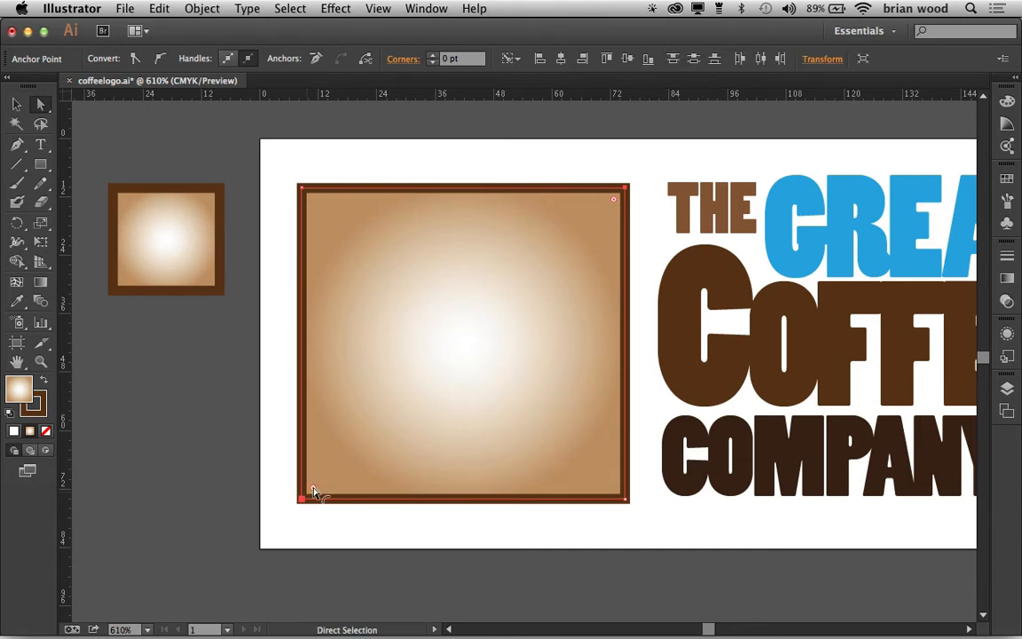
shift+click(220, 291)
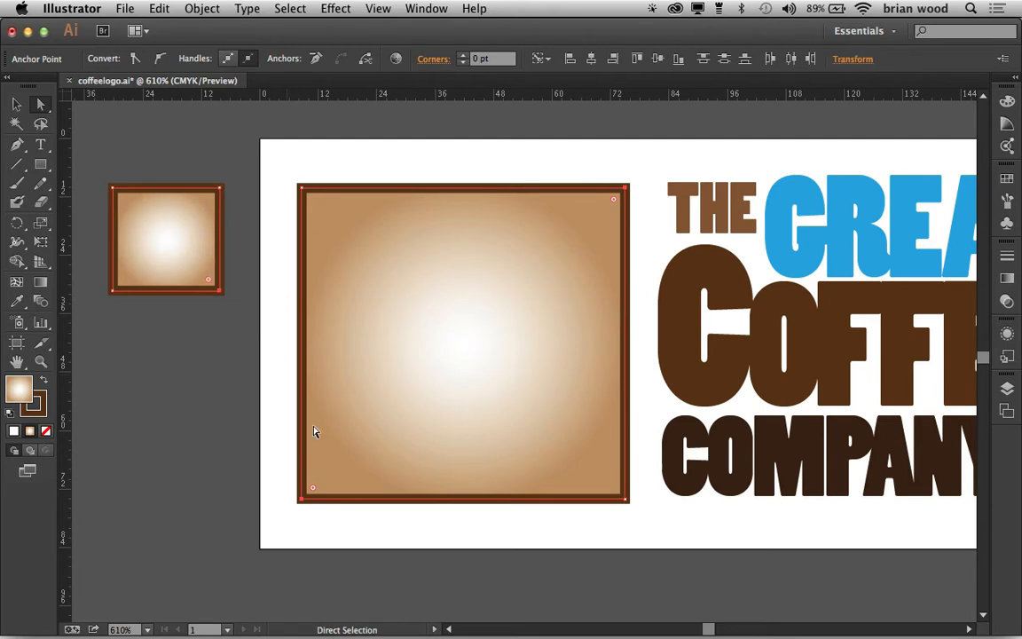
Round the selected corners up to about 20.88 pt, then settle on roughly 9.45 pt.
mouse_move(315, 489)
mouse_down()
mouse_move(403, 431)
mouse_move(396, 414)
mouse_up()
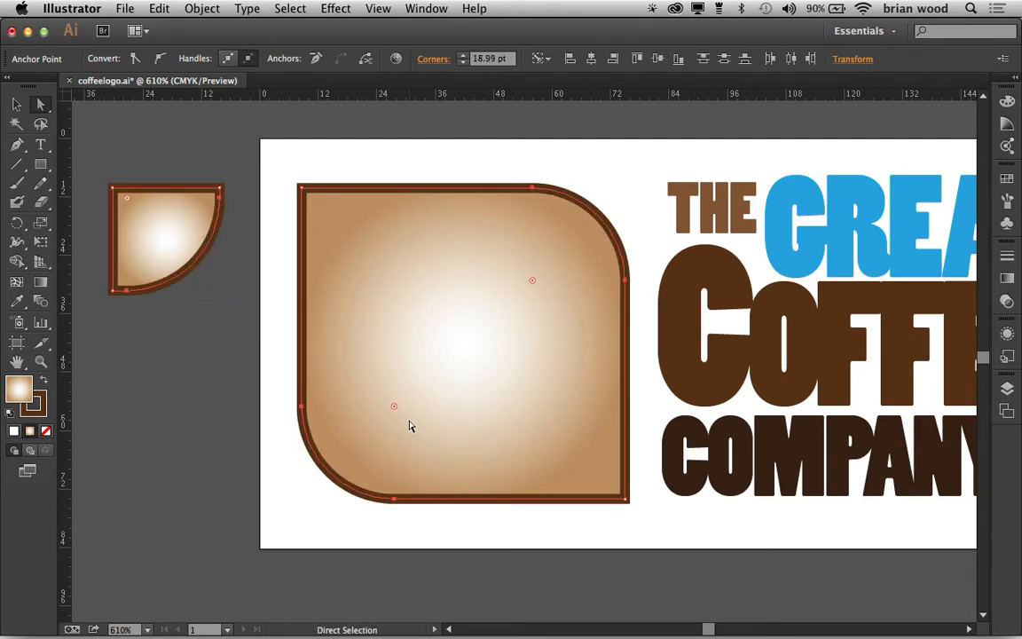
mouse_move(393, 406)
mouse_down()
mouse_move(379, 427)
mouse_move(424, 381)
mouse_up()
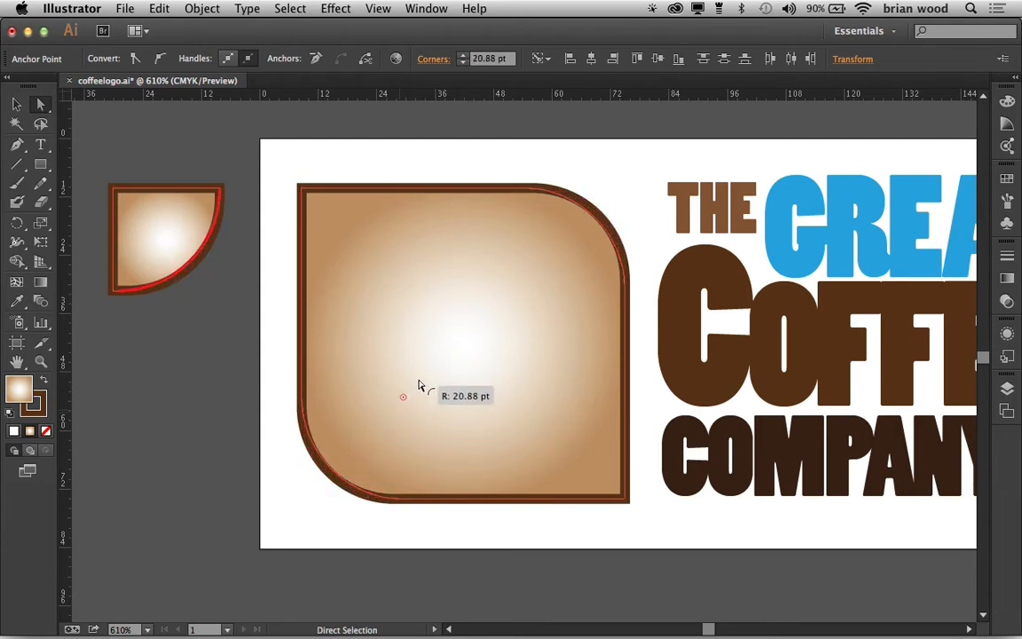
drag(424, 381, 437, 376)
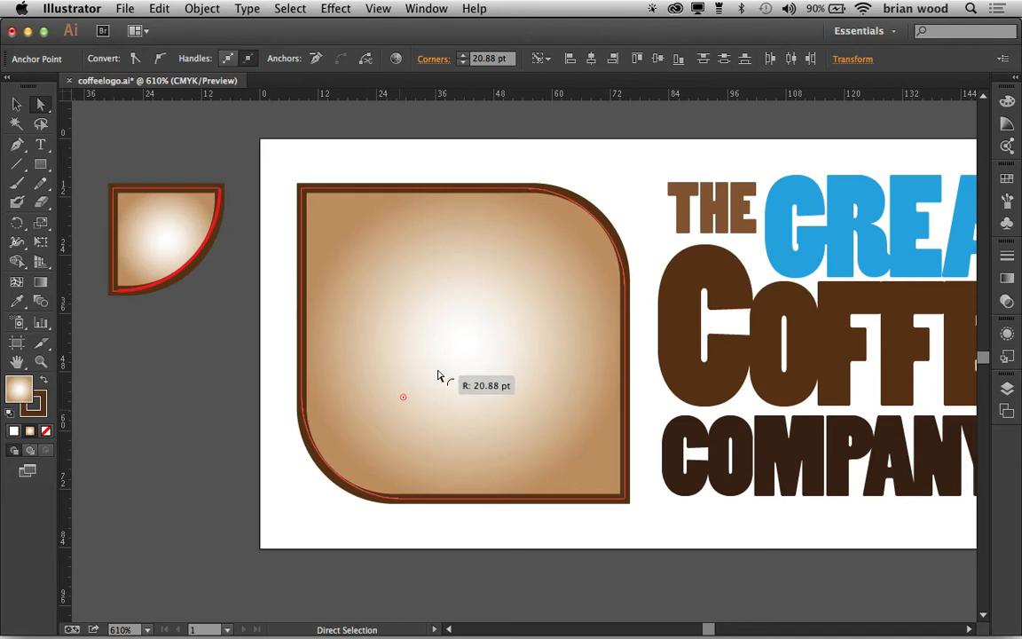
drag(437, 376, 438, 376)
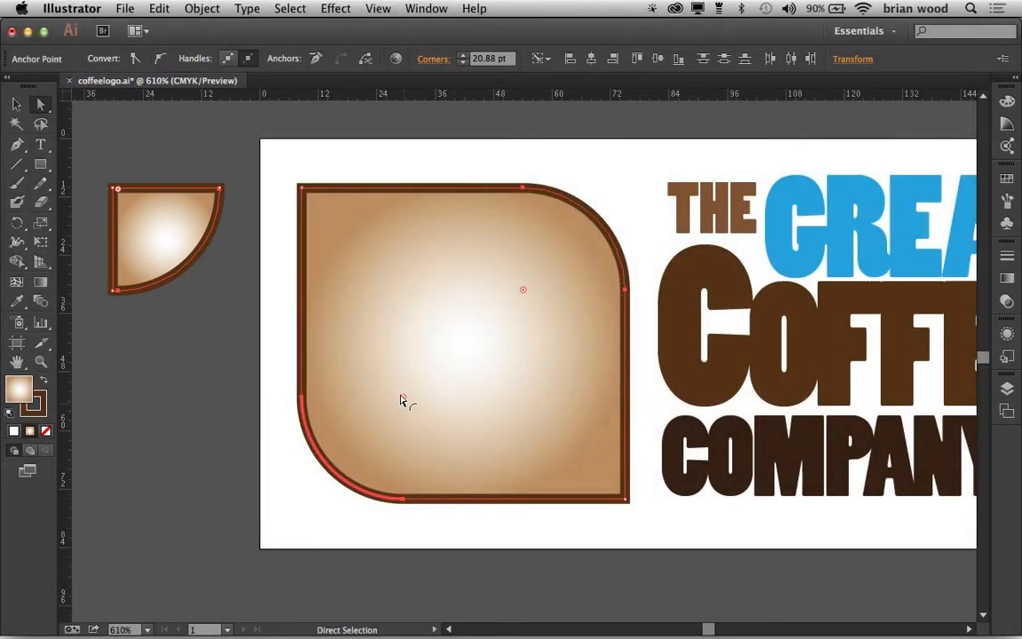
mouse_move(403, 396)
mouse_down()
mouse_move(431, 389)
mouse_move(366, 475)
mouse_up()
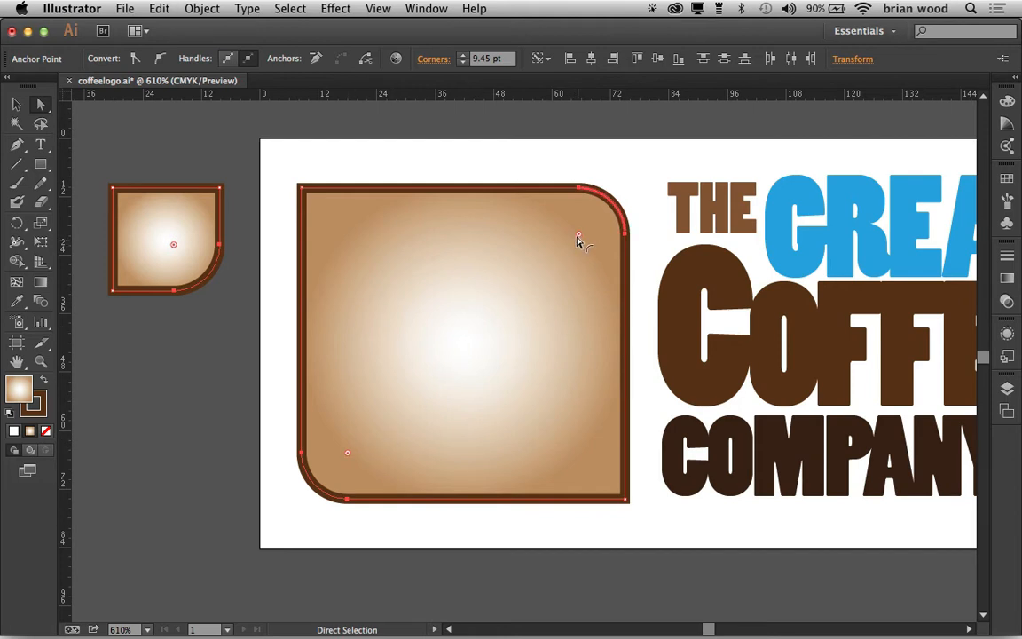
Cycle the selected corners through Inverted Round to Chamfer, then bring up the Corners dialog.
key(alt)
alt+click(578, 235)
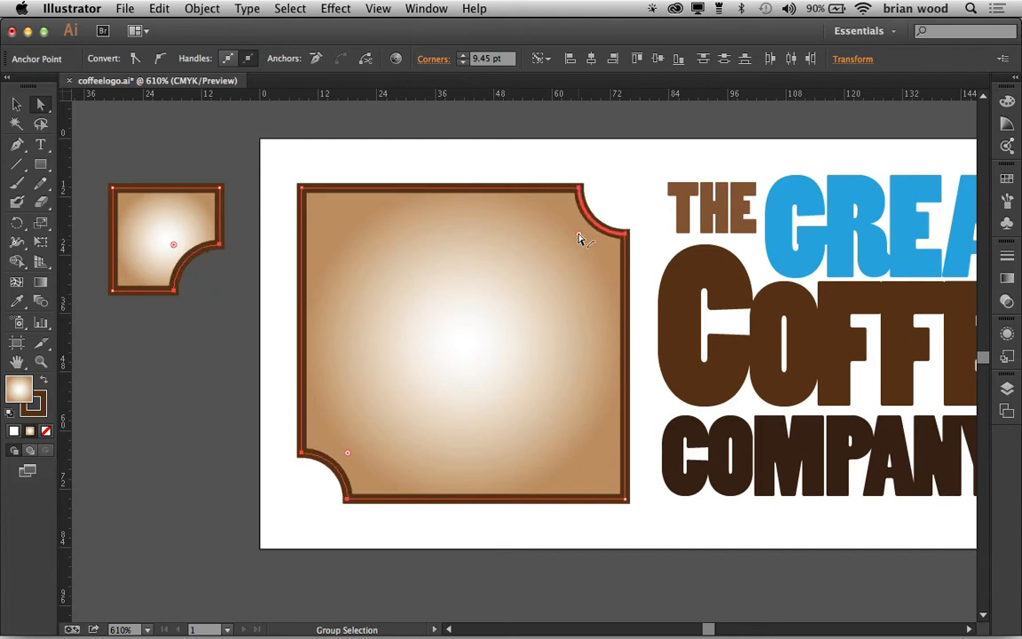
alt+click(578, 236)
alt+click(579, 236)
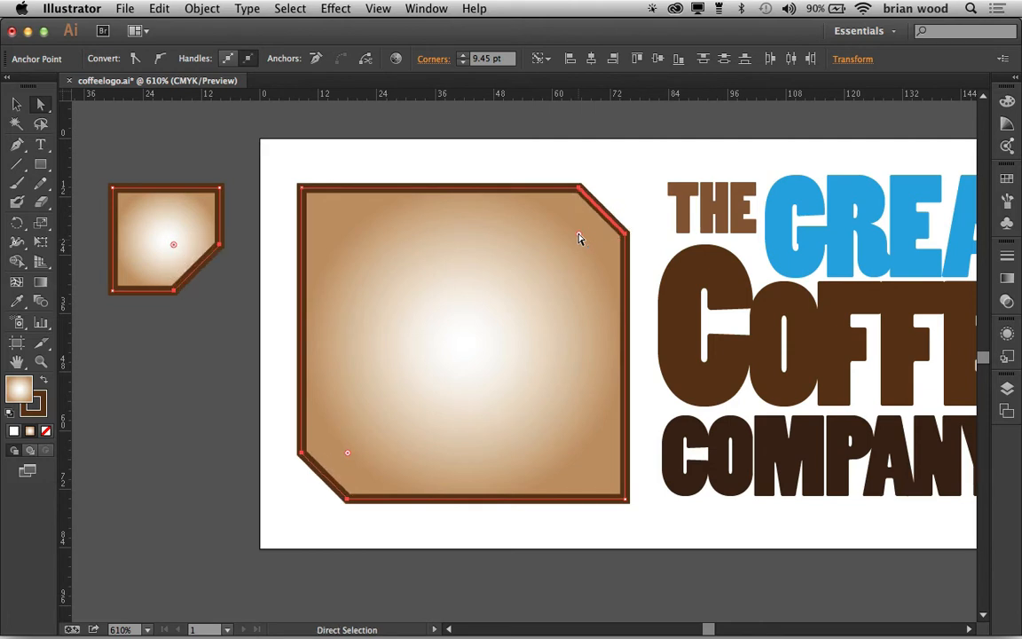
double_click(579, 236)
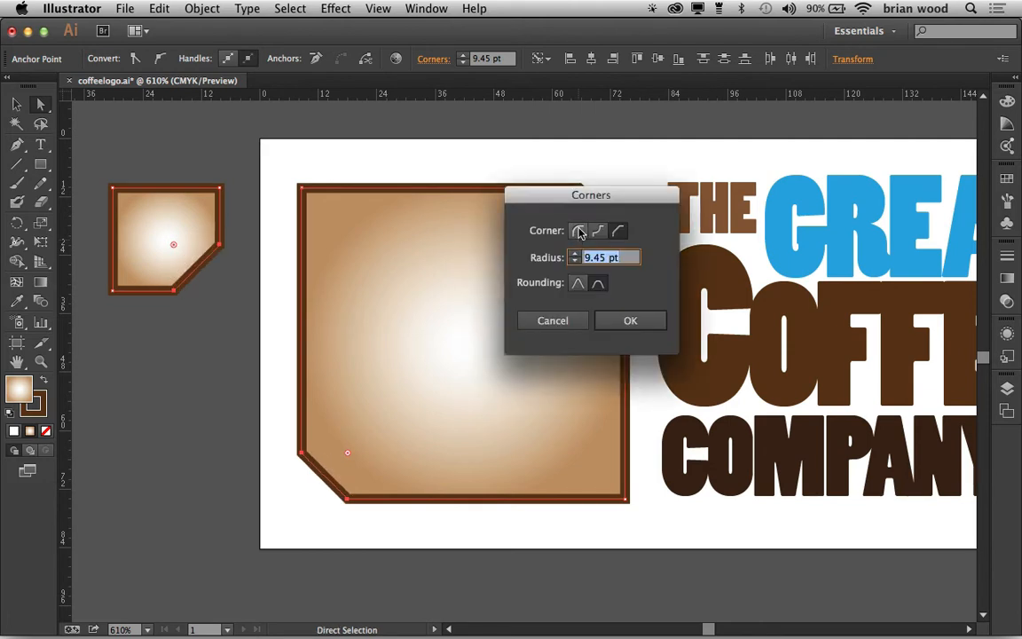
In the Corners dialog, preview Round and Chamfer styles and set the radius to 10 pt.
drag(532, 160, 436, 220)
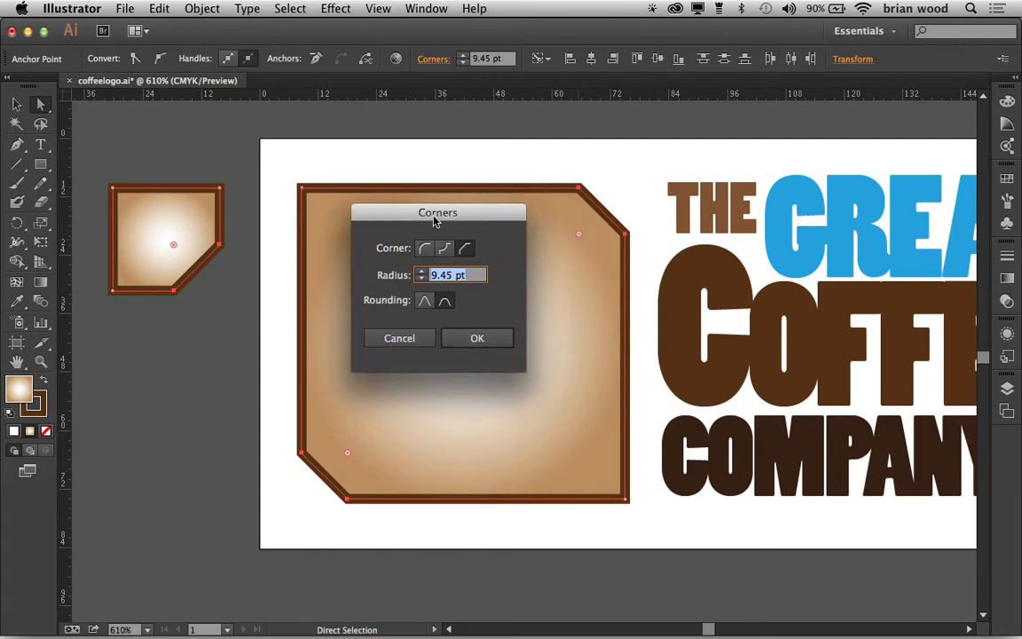
click(425, 248)
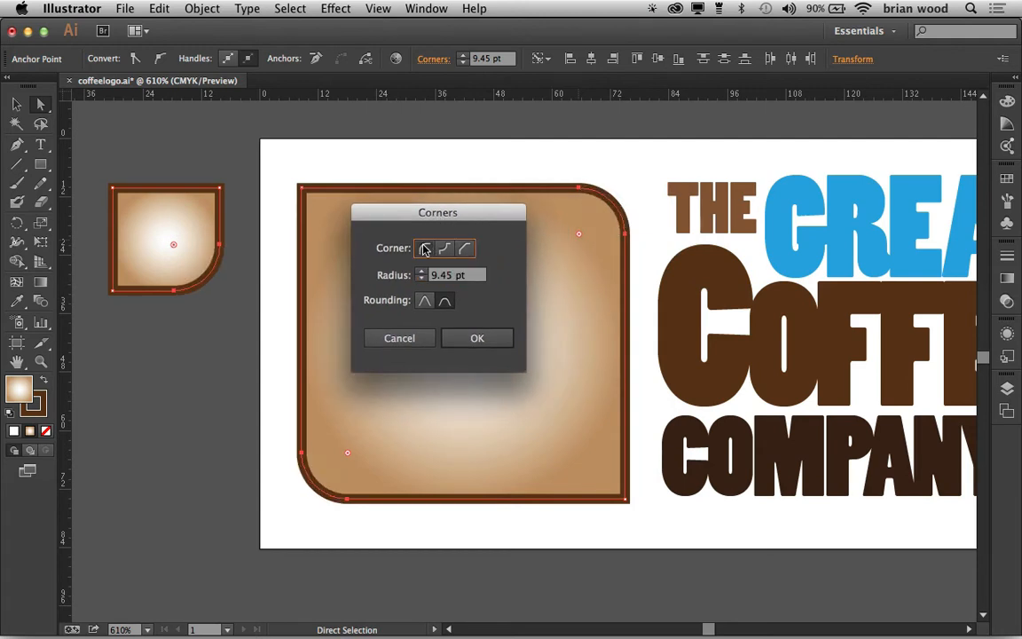
click(445, 249)
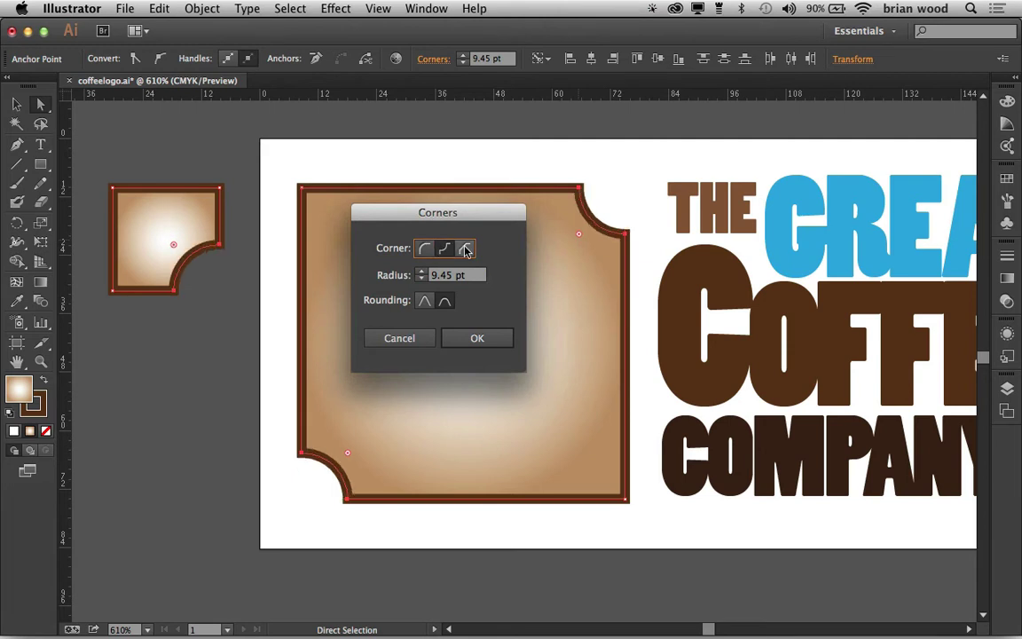
click(390, 276)
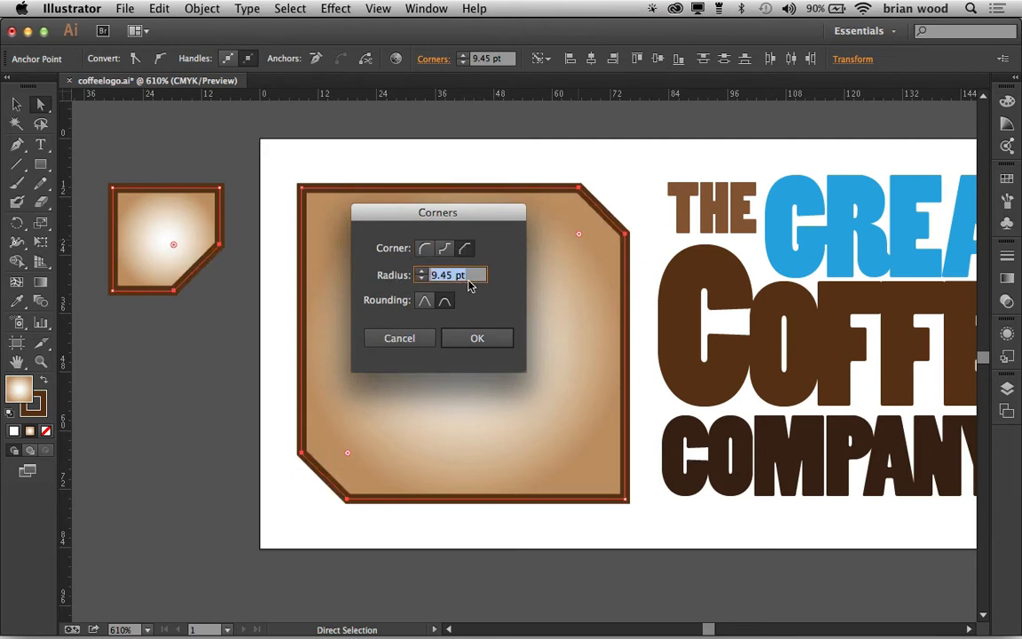
text(10)
key(Tab)
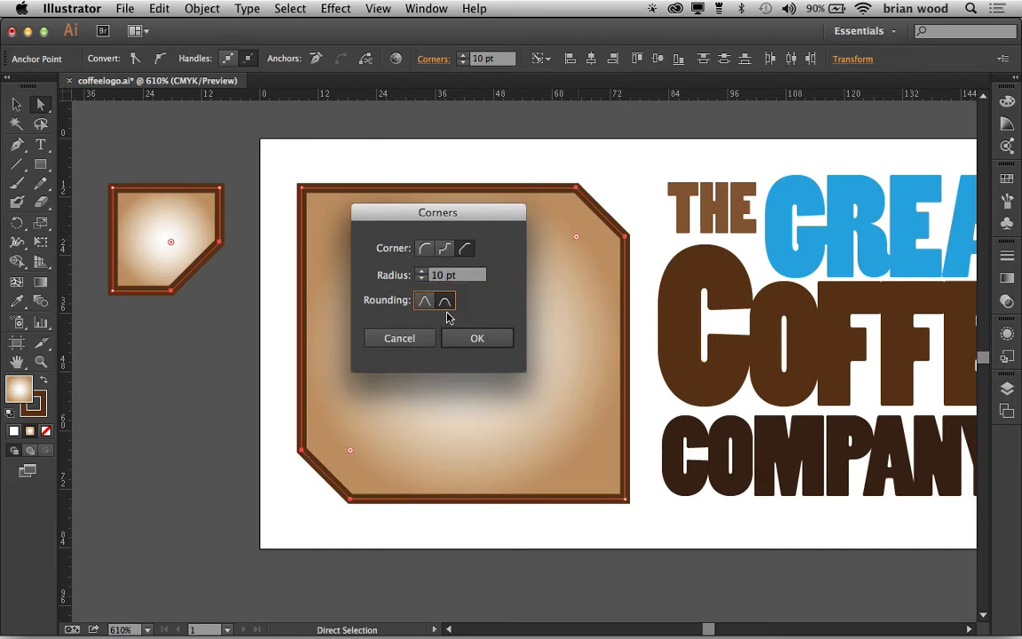
Choose Round corners and cancel the dialog, leaving the corners rounded at 10 pt.
click(424, 248)
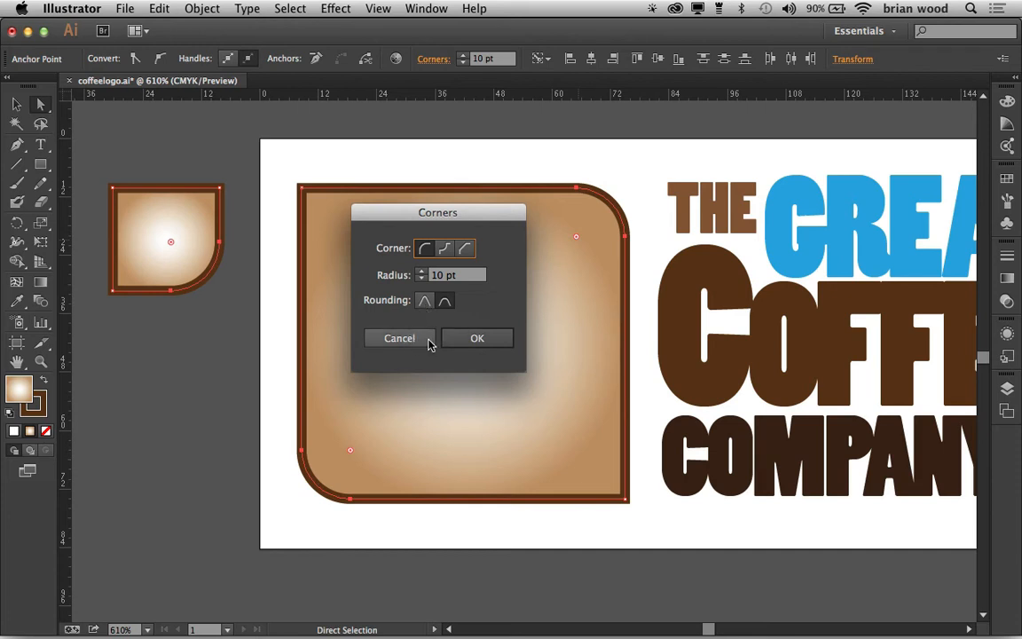
click(477, 338)
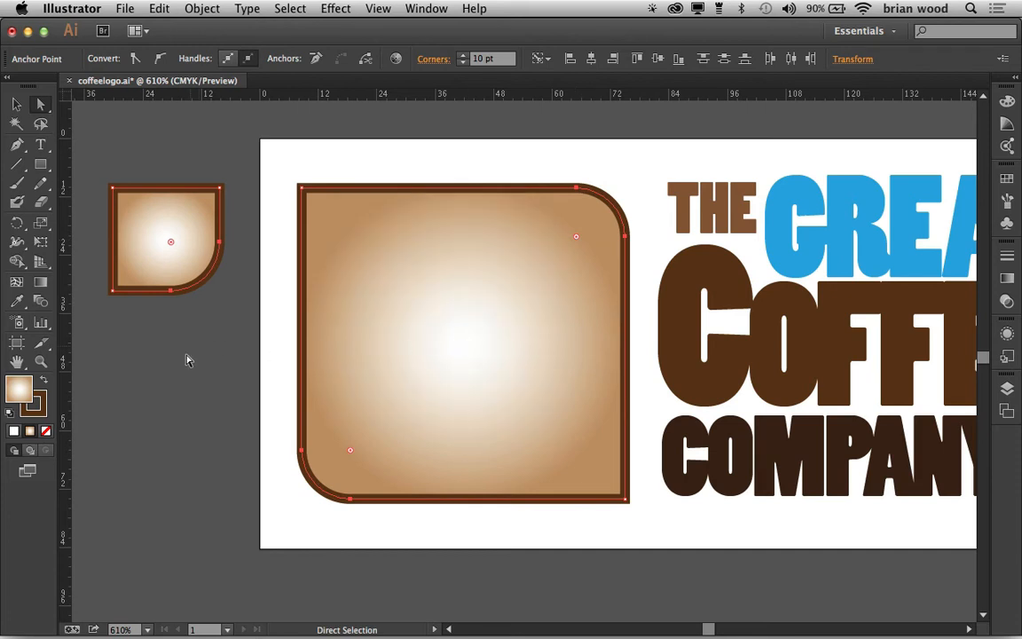
key(p)
Draw a three-point inverted-V path left of the frame with default black stroke and no fill.
click(113, 447)
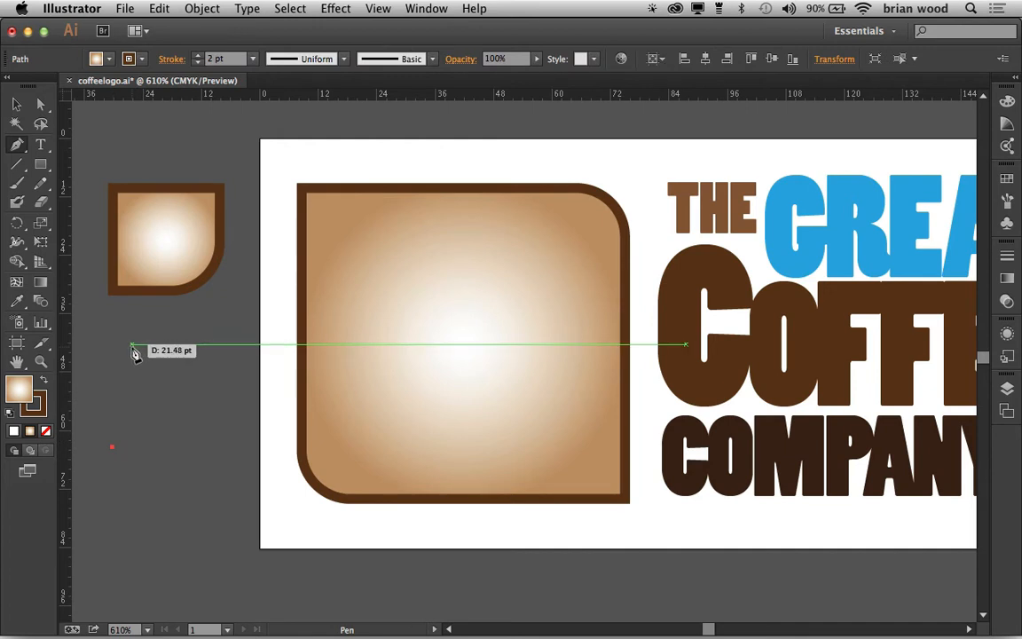
click(131, 341)
click(169, 426)
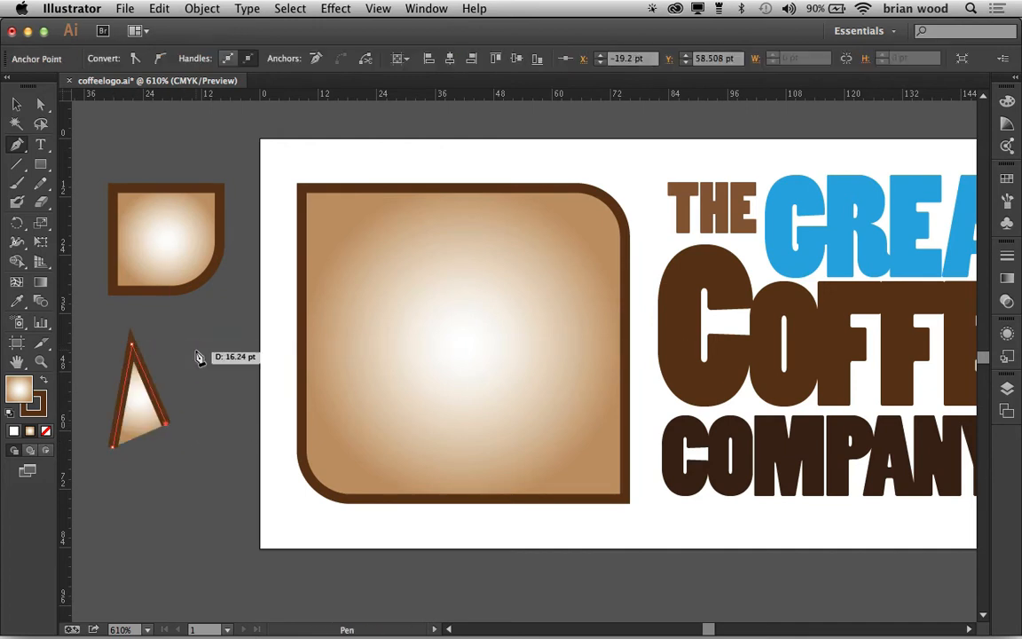
key(d)
key(slash)
mouse_move(130, 343)
mouse_down()
mouse_move(176, 348)
mouse_move(142, 348)
mouse_up()
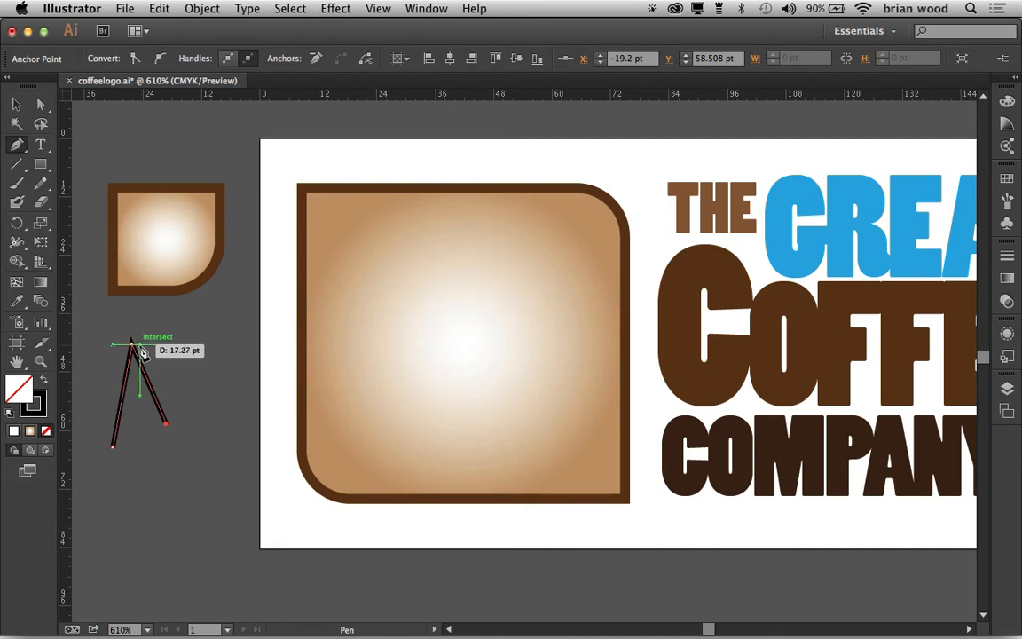
Zoom in, select the V's apex anchor and round it to about 1.56 pt.
key(a)
click(131, 342)
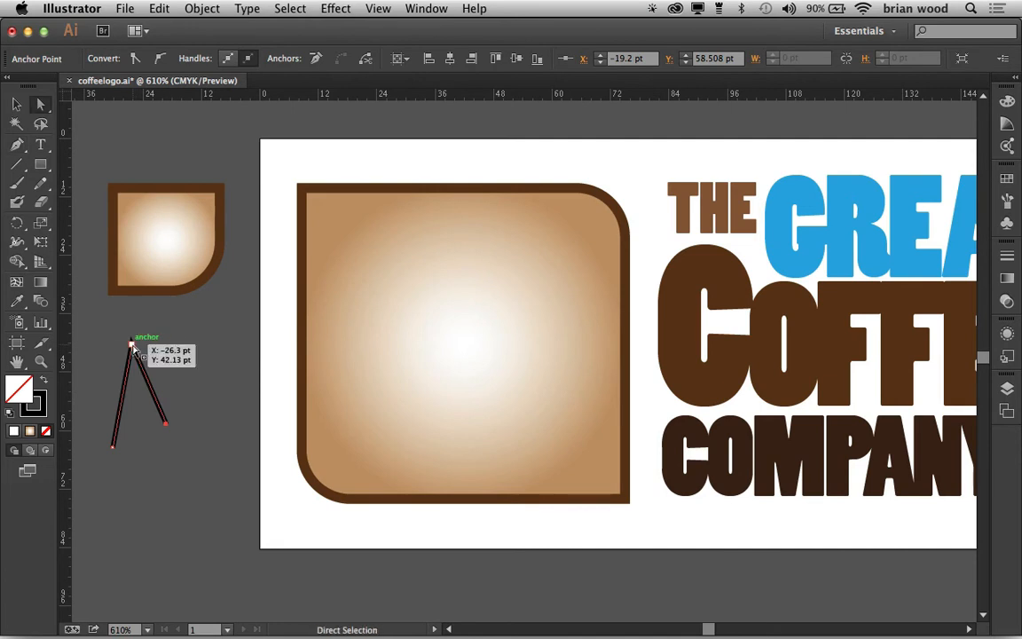
key(z)
drag(109, 321, 224, 454)
key(a)
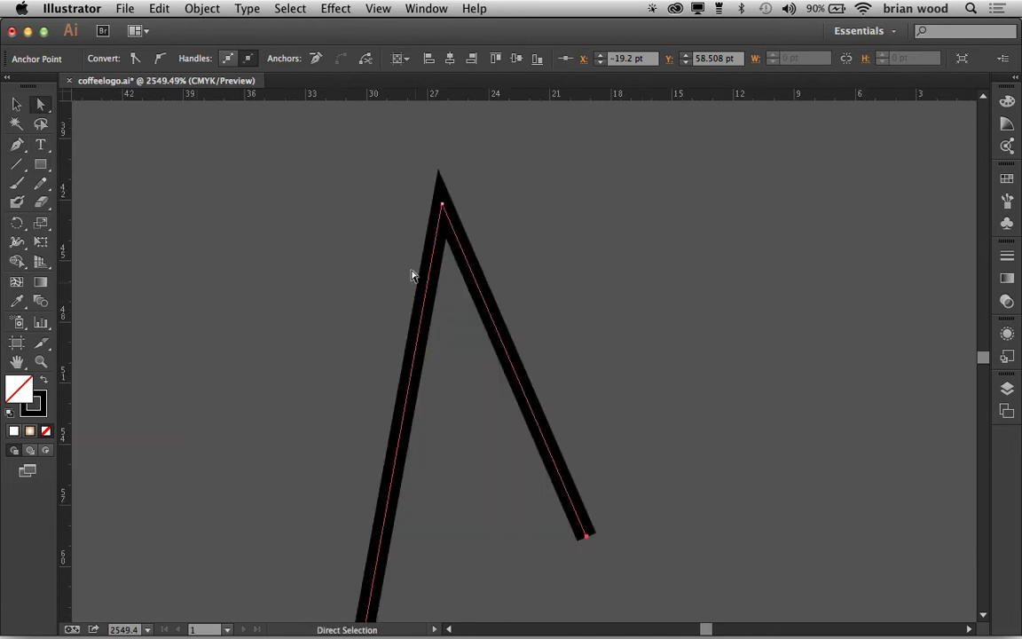
click(444, 206)
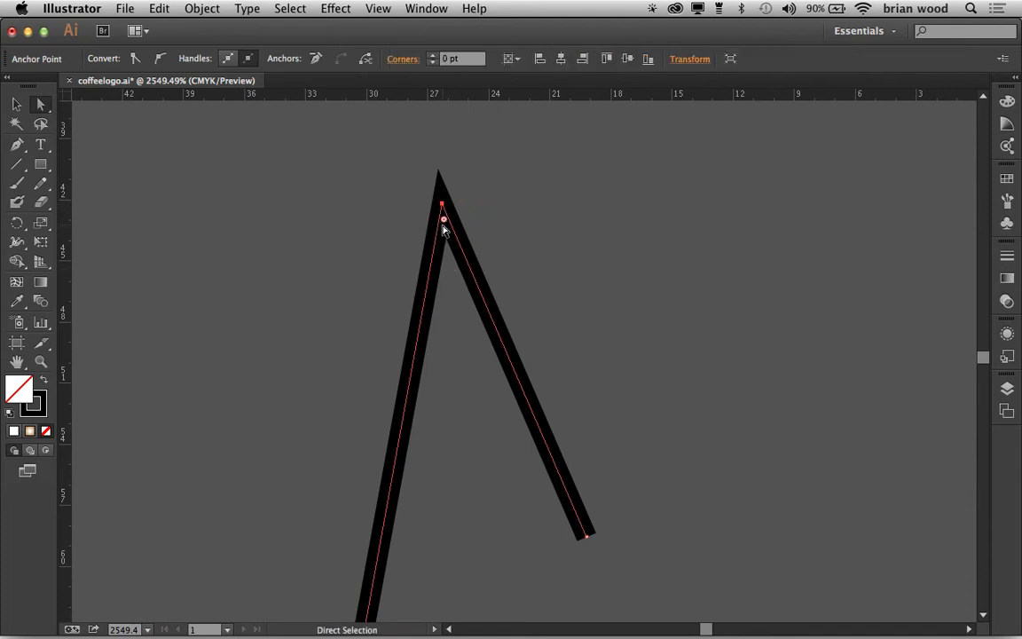
drag(443, 220, 455, 317)
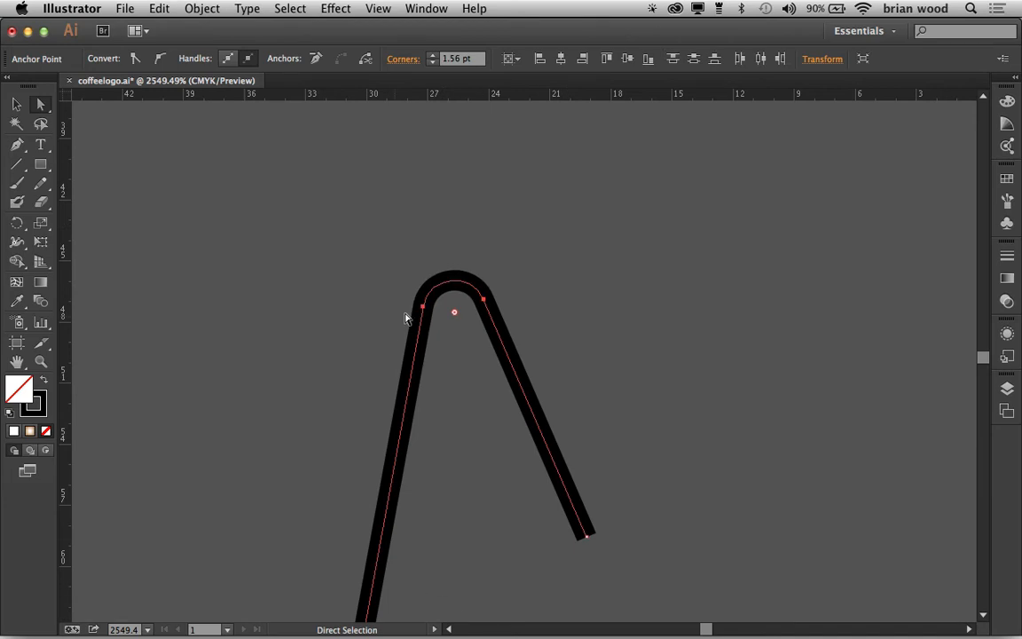
Set the apex corner's rounding to Relative in the Corners dialog, confirm, and fit the logo in view.
double_click(455, 315)
drag(454, 219, 634, 251)
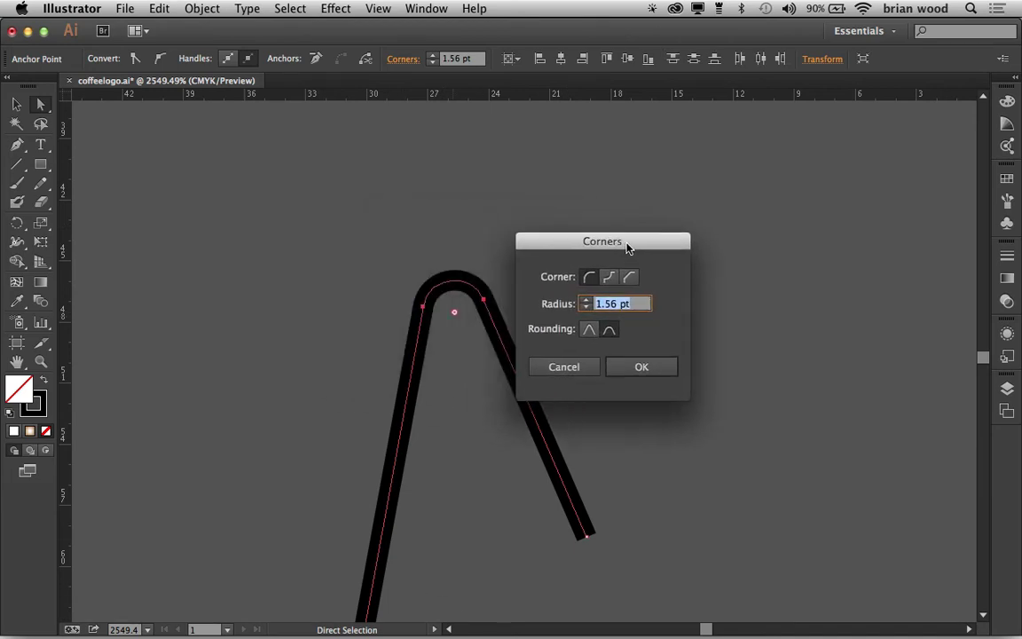
click(604, 334)
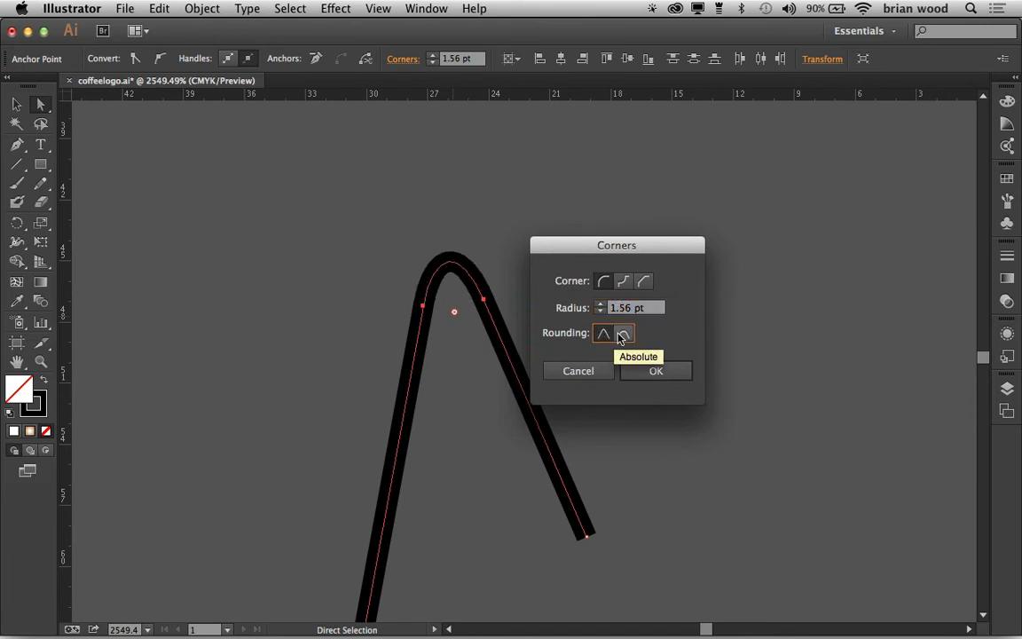
click(624, 333)
click(652, 371)
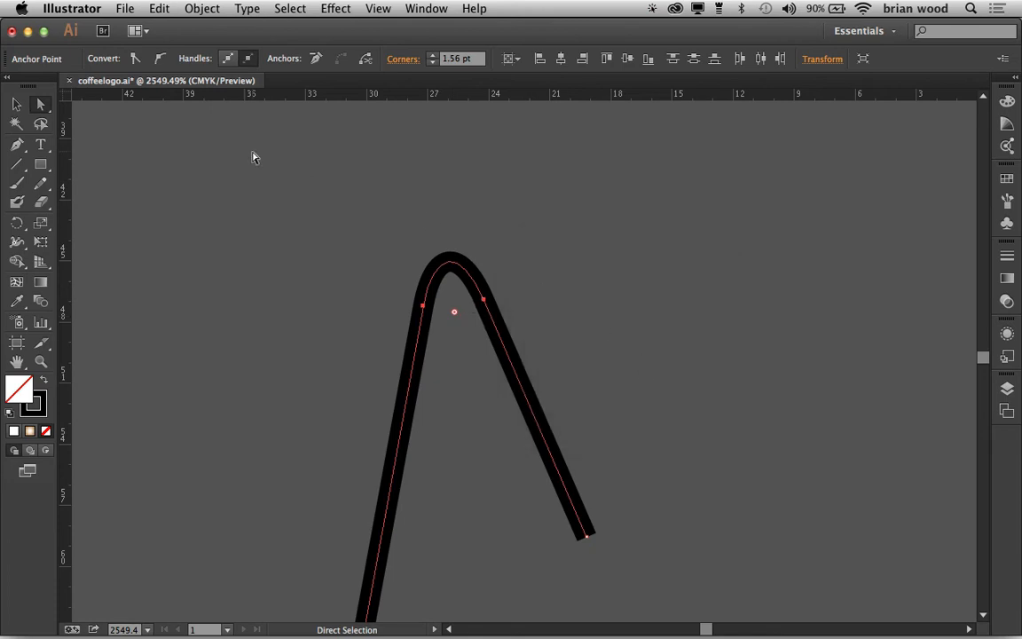
key(super+0)
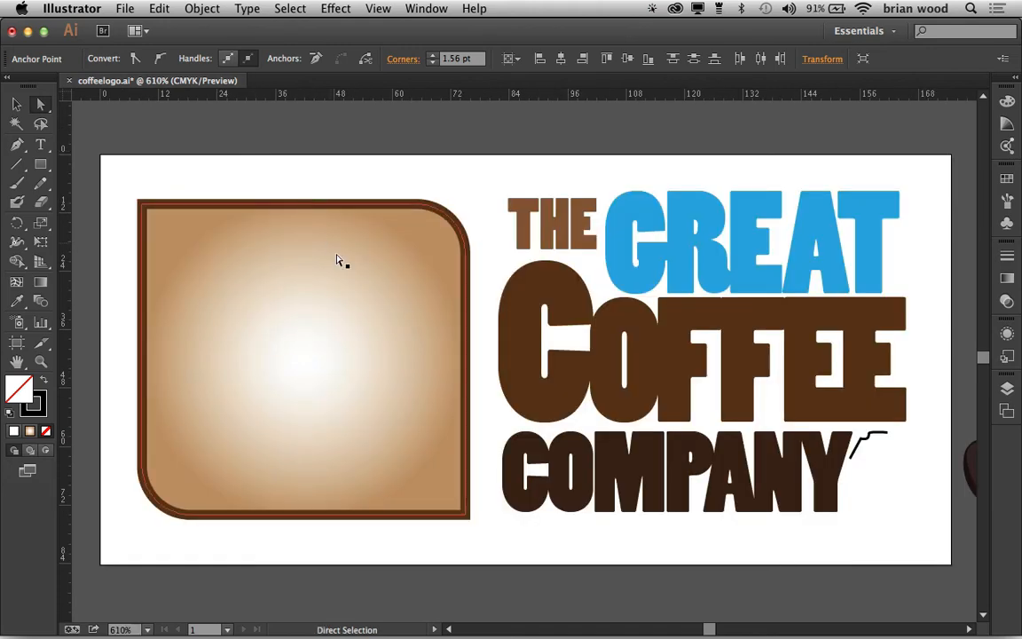
Marquee-select the frame's corner anchors and drag the radius past 60 pt down to about 8.64 pt.
click(430, 242)
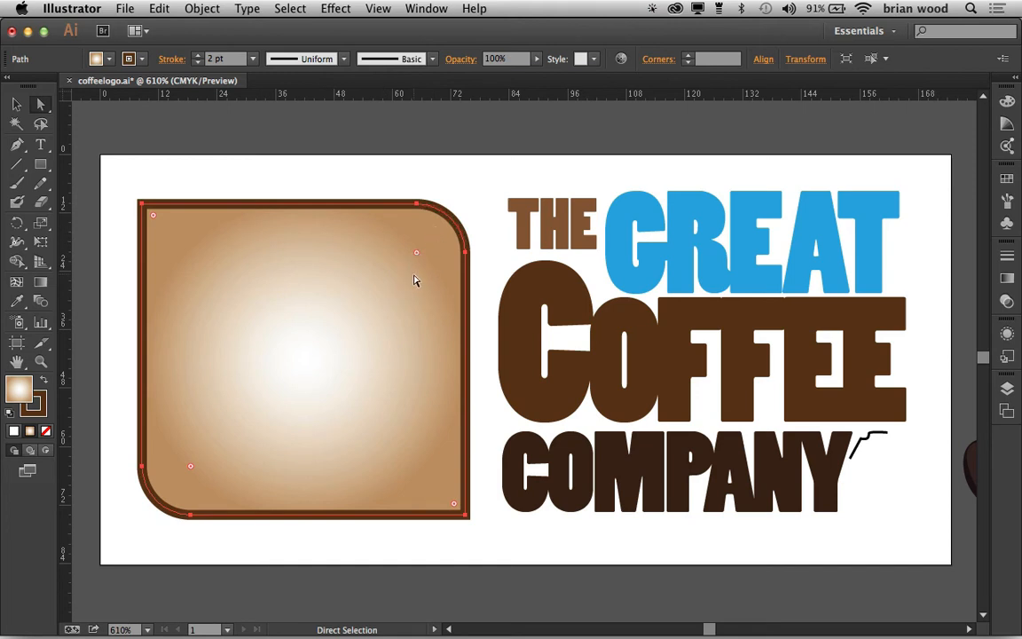
click(448, 171)
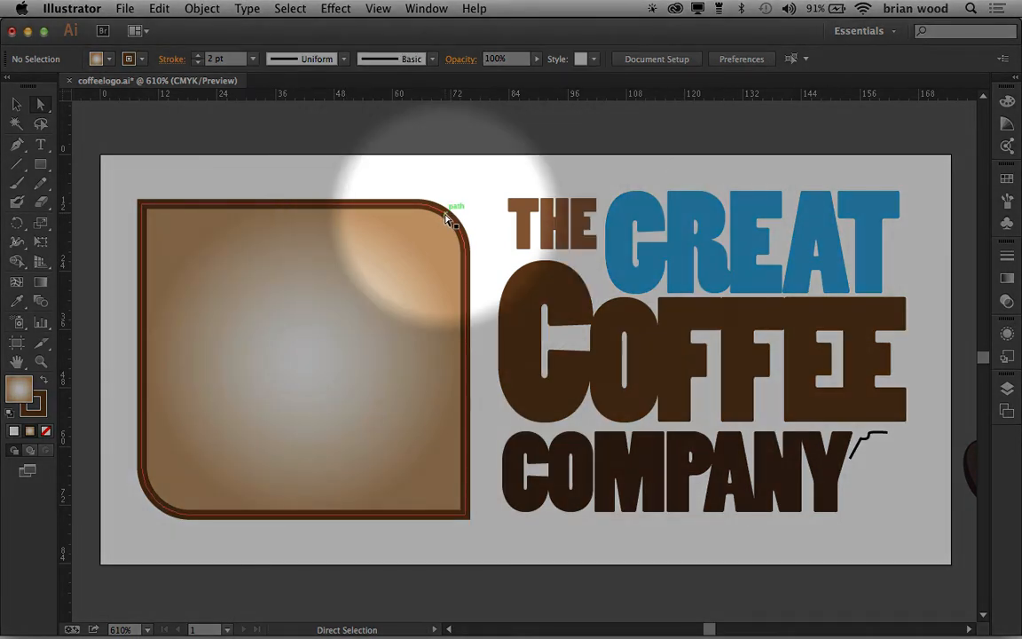
click(448, 220)
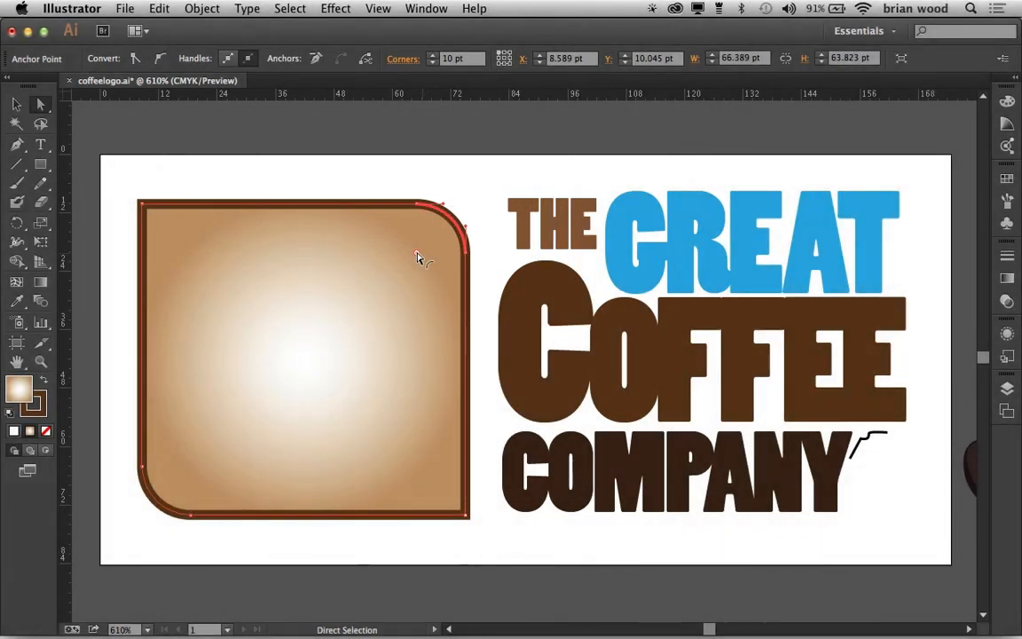
click(417, 182)
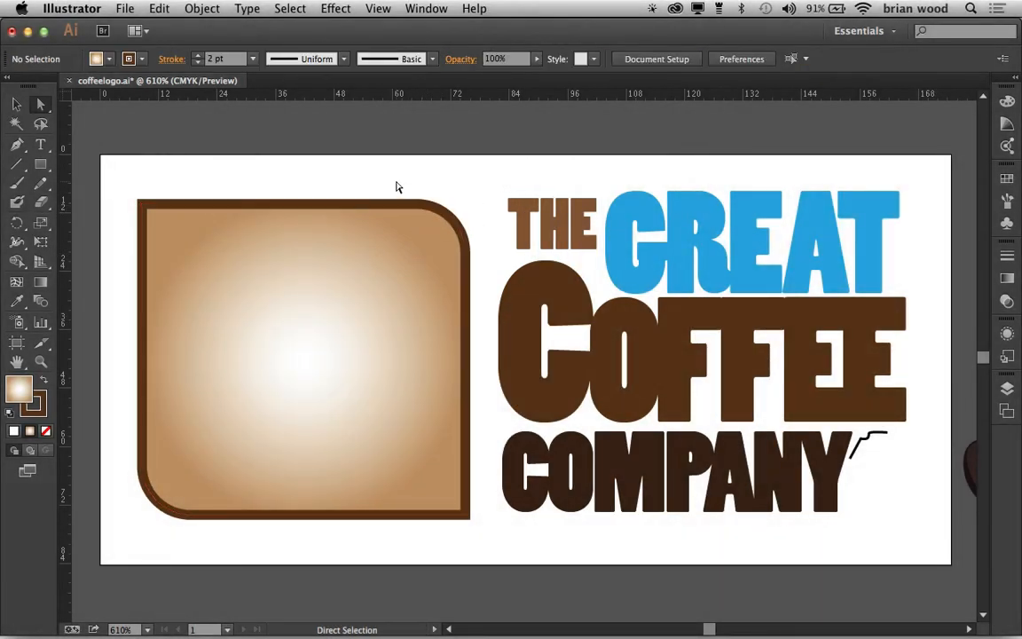
mouse_move(396, 185)
mouse_down()
mouse_move(457, 235)
mouse_move(168, 504)
mouse_up()
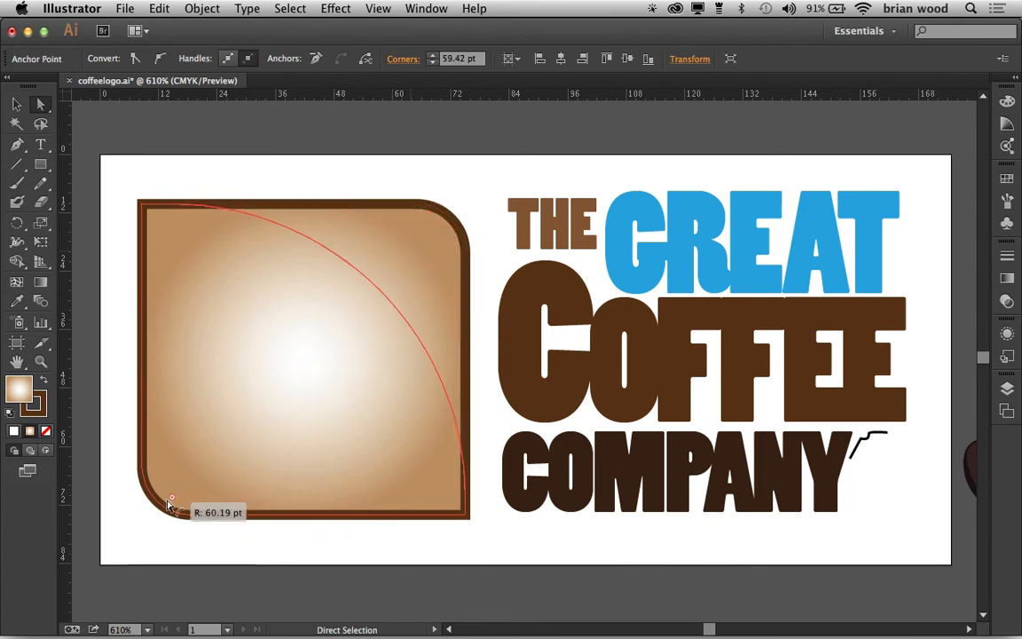
mouse_move(168, 503)
mouse_down()
mouse_move(111, 575)
mouse_move(424, 246)
mouse_up()
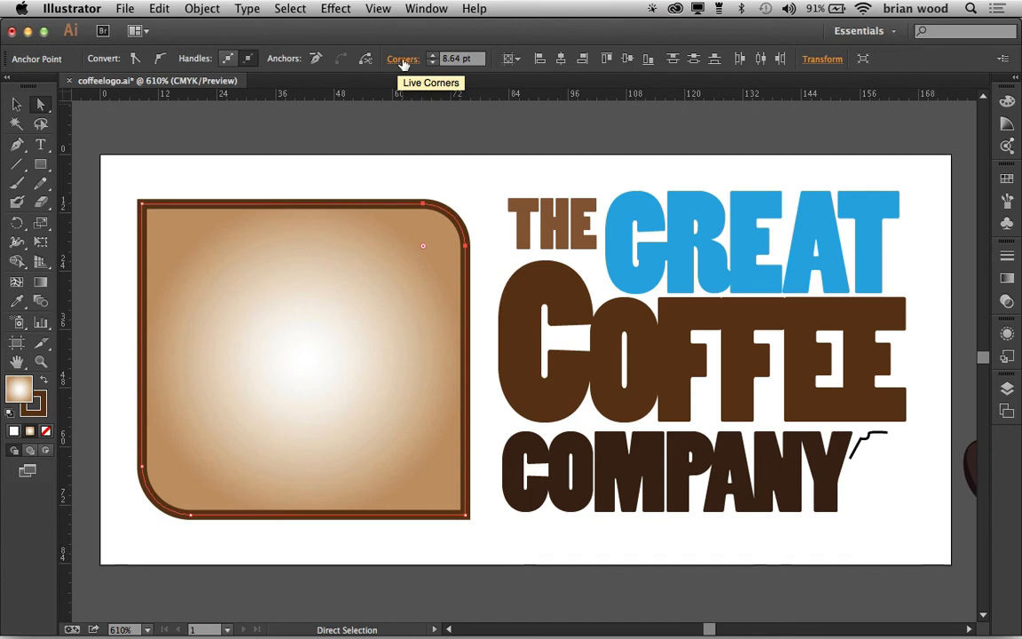
click(401, 58)
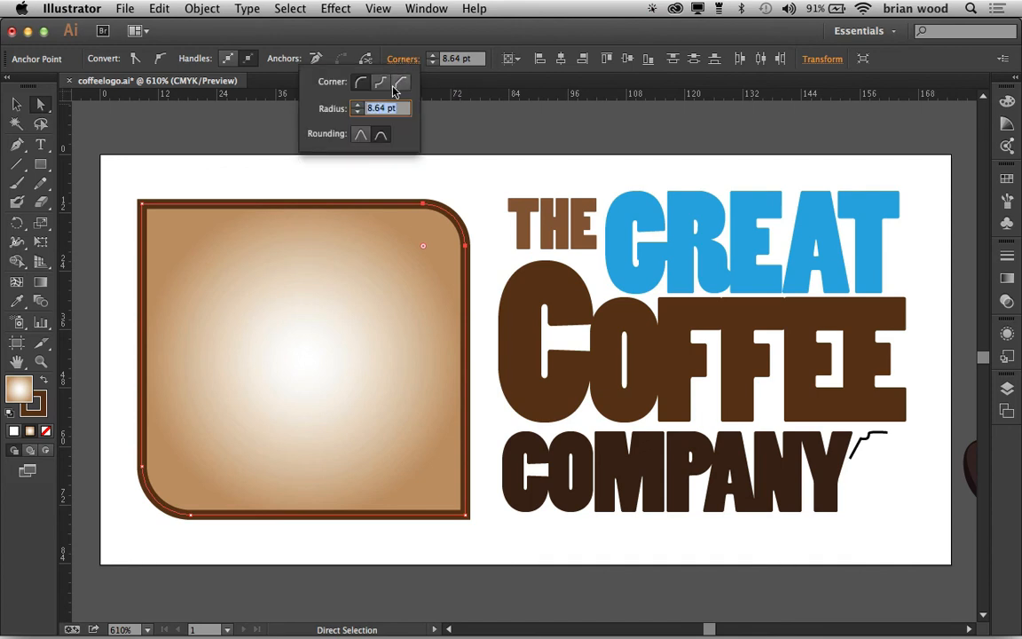
click(461, 60)
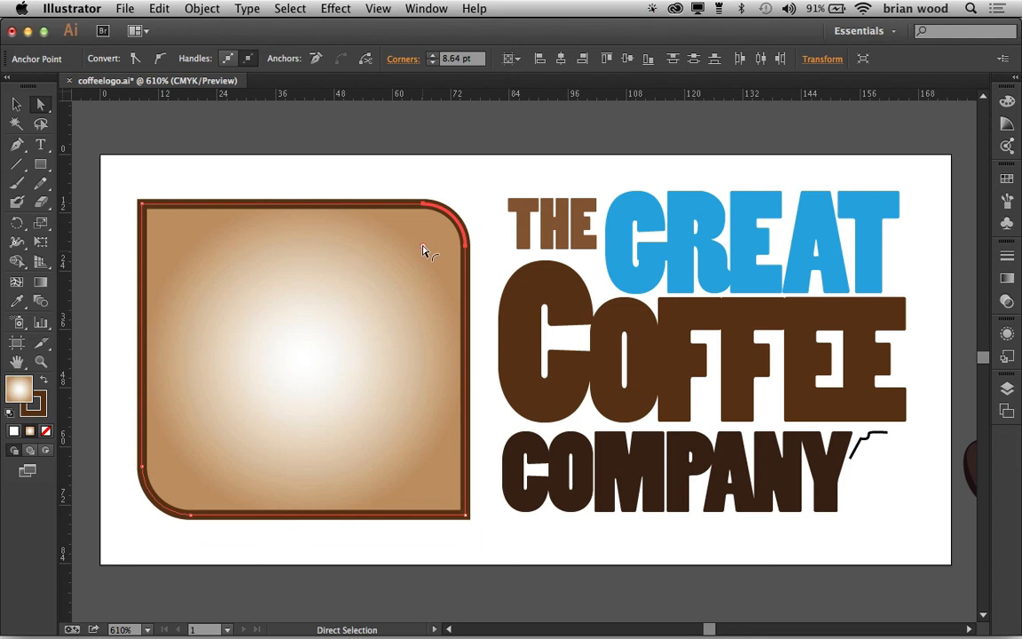
Square the top-right corner to 0 pt, round it briefly, then square it to 0 pt again.
drag(424, 248, 502, 189)
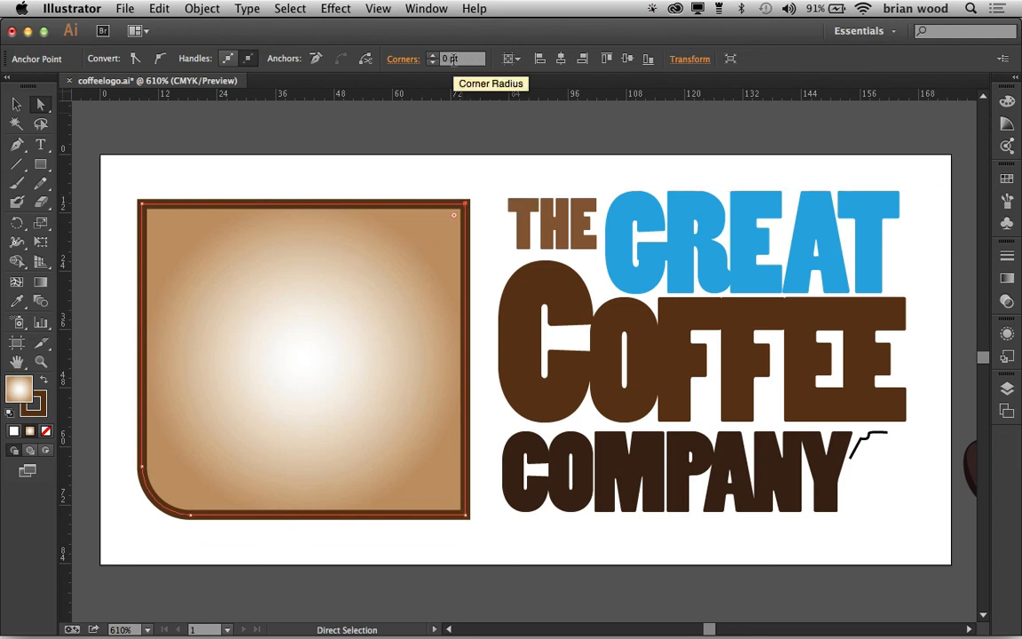
mouse_move(454, 217)
mouse_down()
mouse_move(400, 280)
mouse_move(445, 235)
mouse_up()
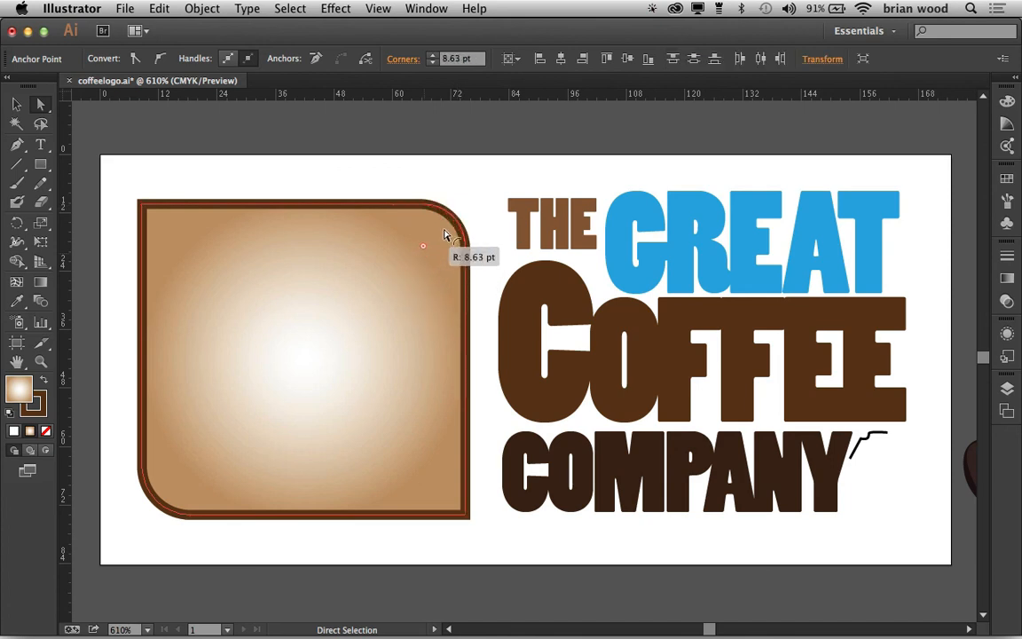
drag(445, 235, 454, 214)
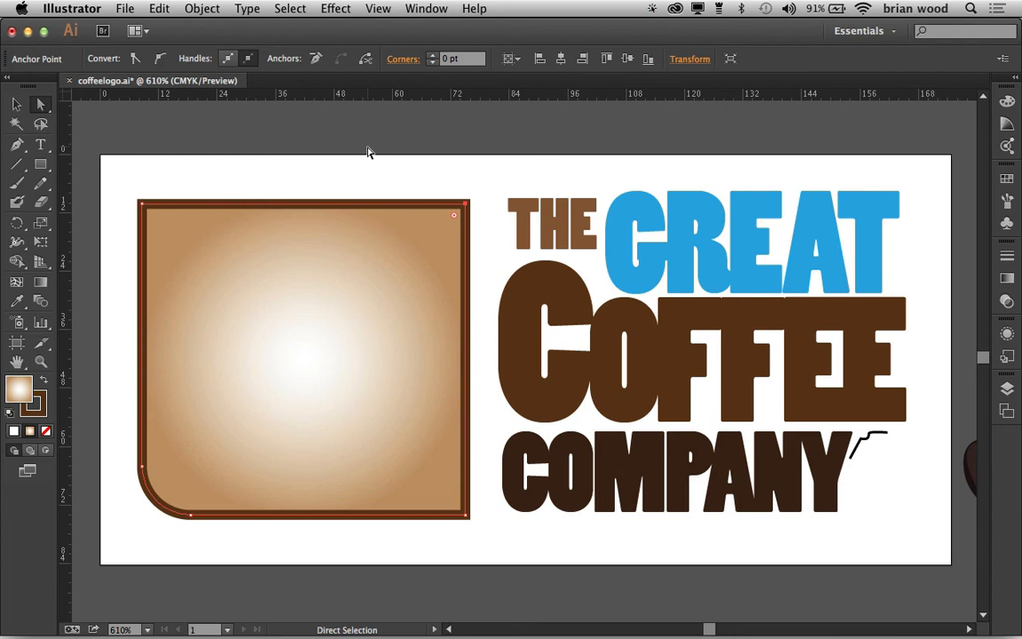